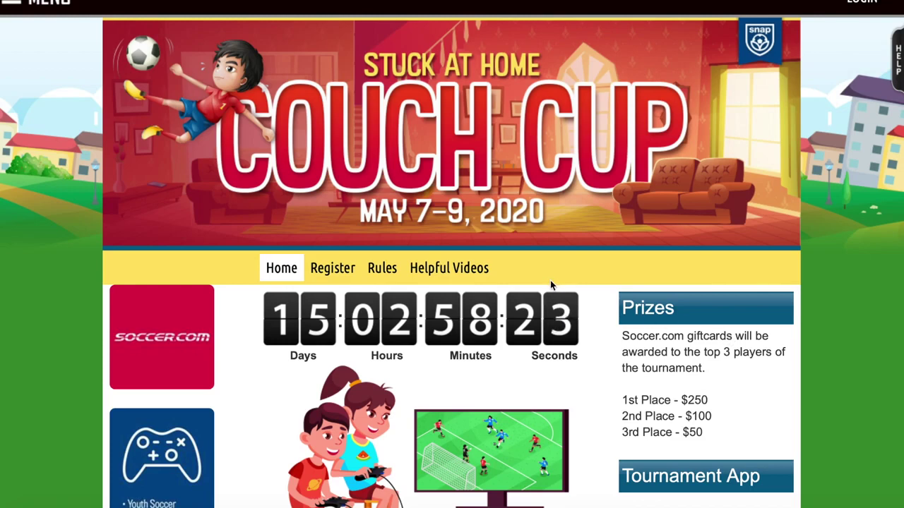
Go to the Couch Cup Register page to see the first-time and returning-user options
click(332, 269)
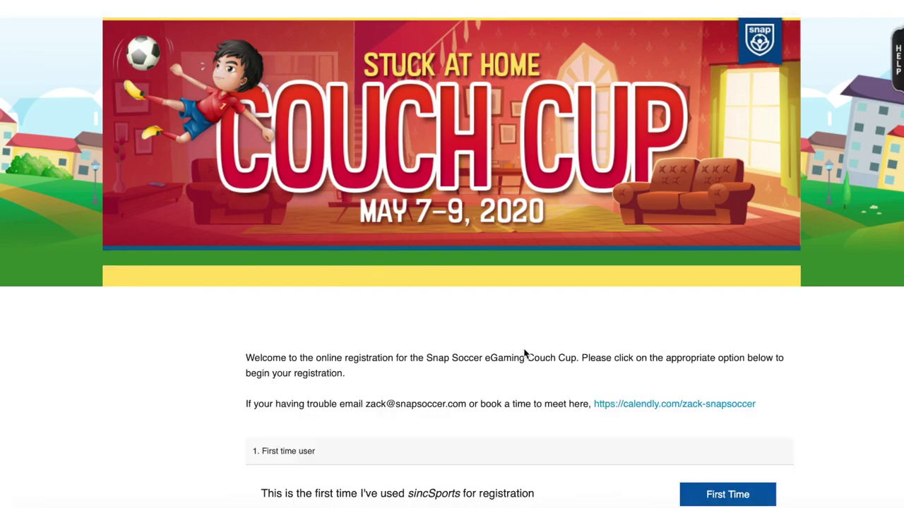
scroll(526, 353, down, 2)
scroll(524, 349, up, 1)
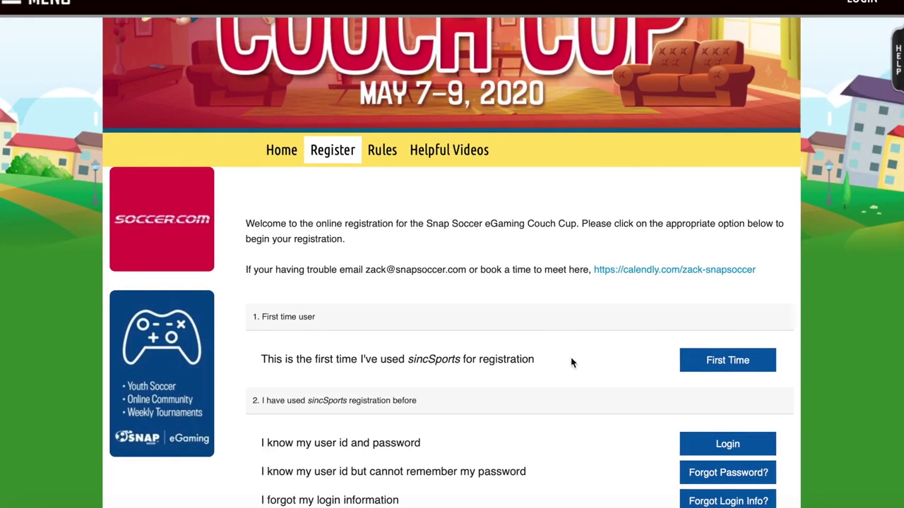
Choose First Time and begin as the registrant yourself to get the blank participant form
click(705, 370)
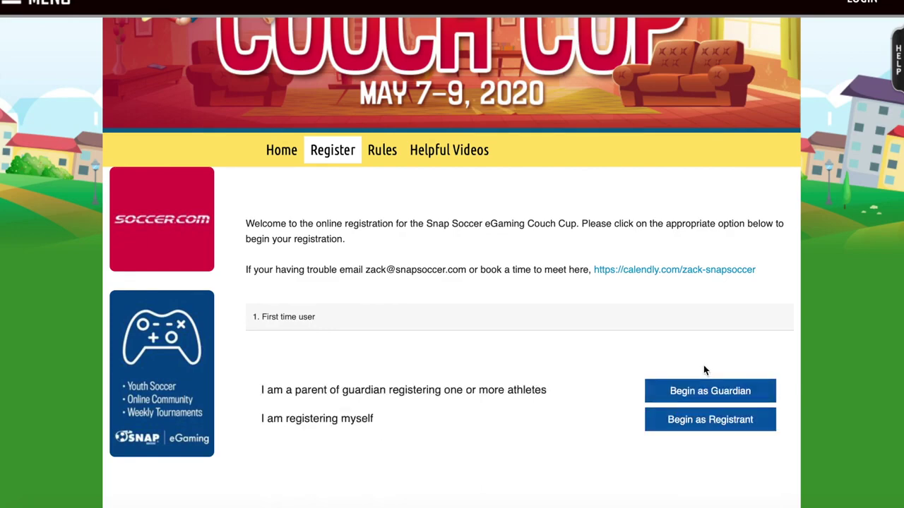
scroll(534, 392, down, 1)
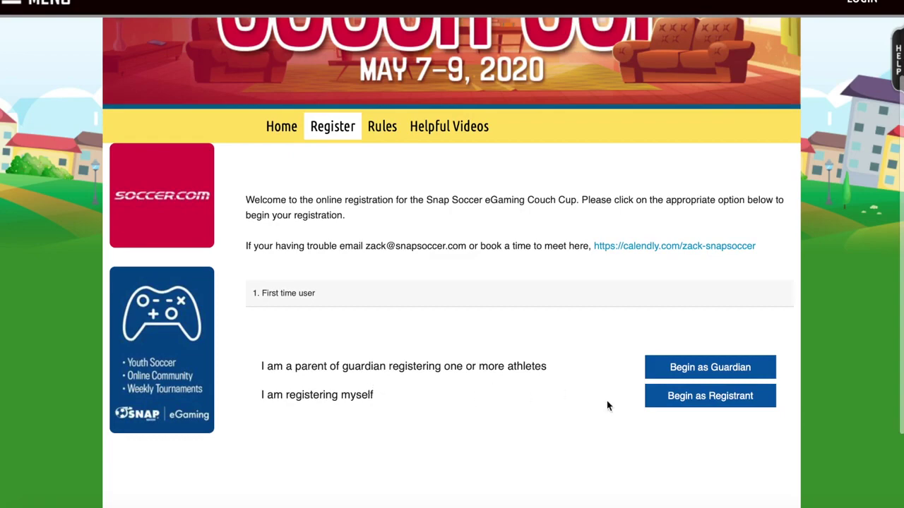
click(710, 396)
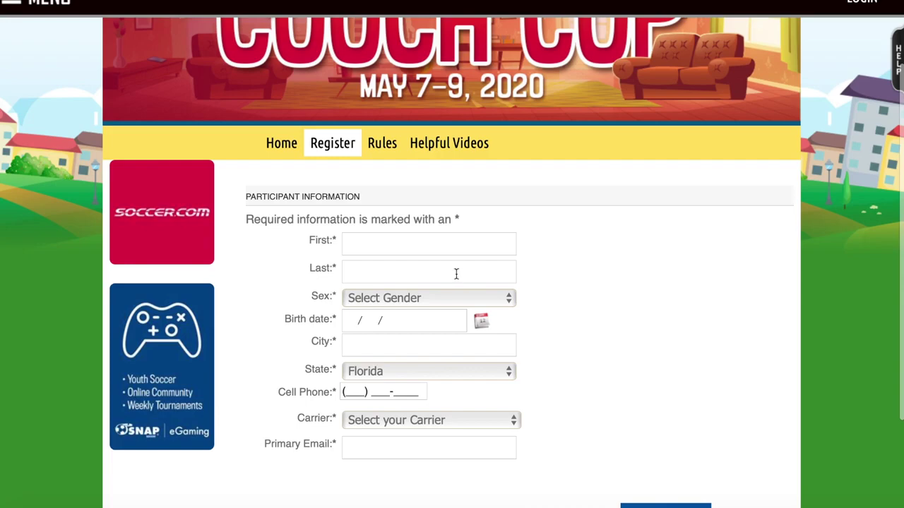
Enter the participant's first and last name, set Sex to Male, and fill in the birth date
click(438, 242)
text(Zack)
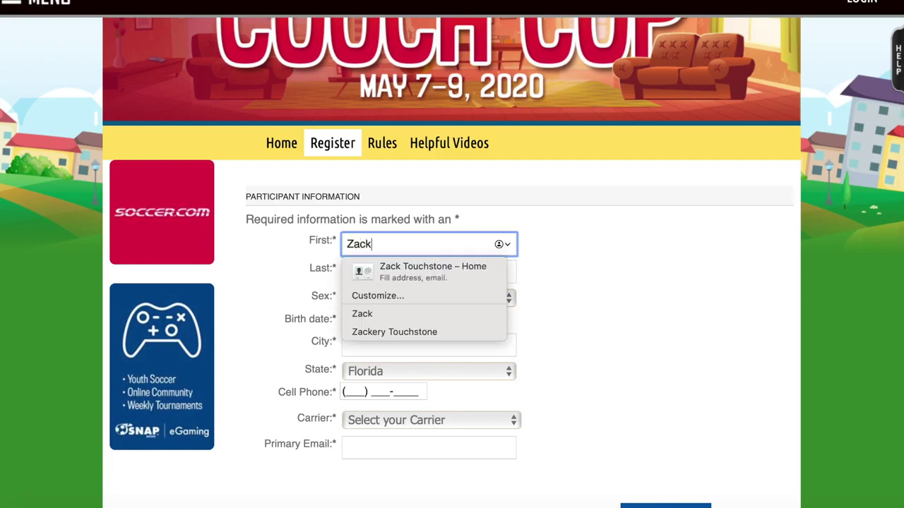
click(423, 272)
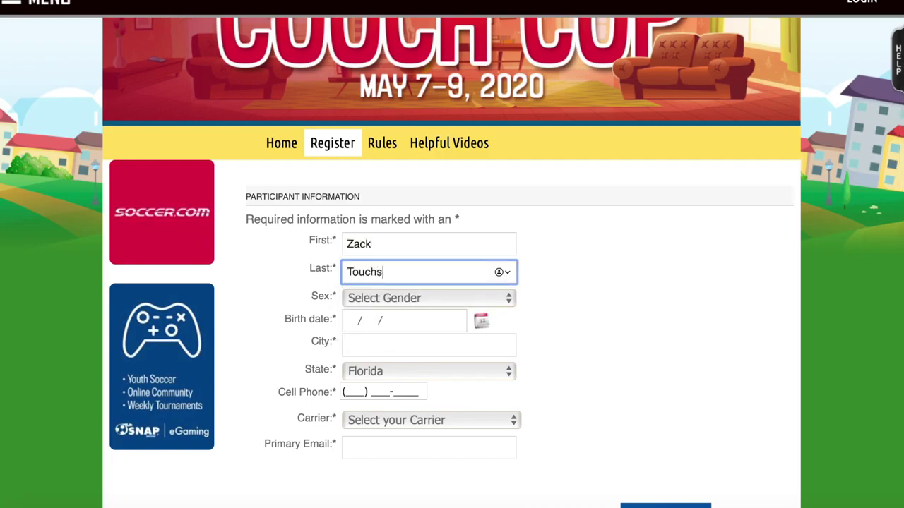
key(Tab)
key(Tab)
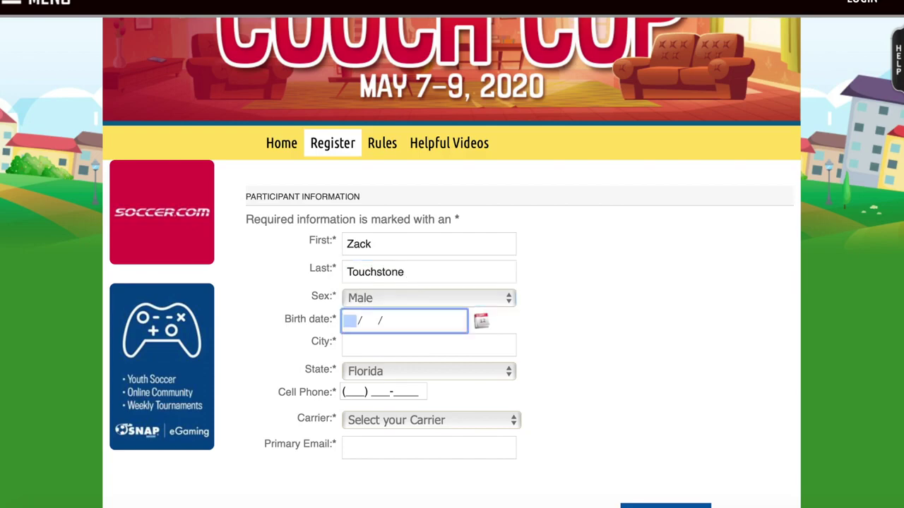
key(Tab)
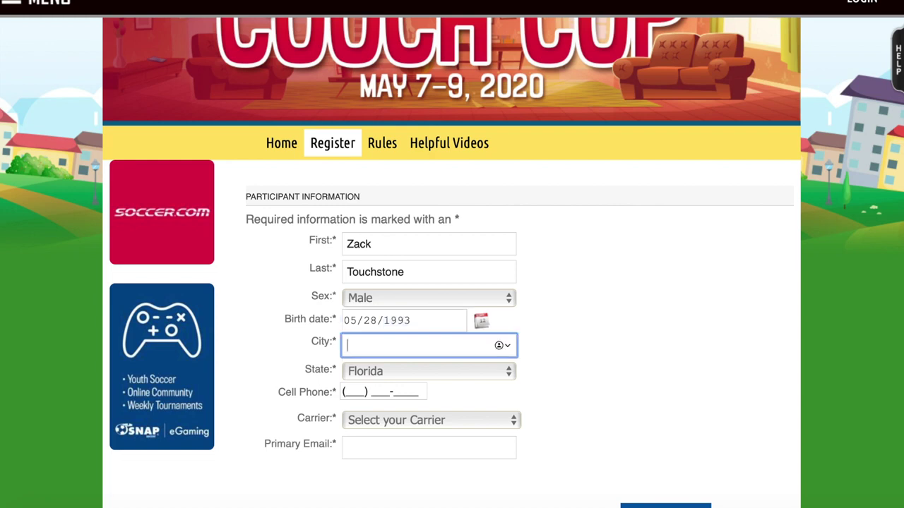
Fill in the city and cell phone, pick AT&T as carrier, and enter the primary e-mail
key(Tab)
key(Tab)
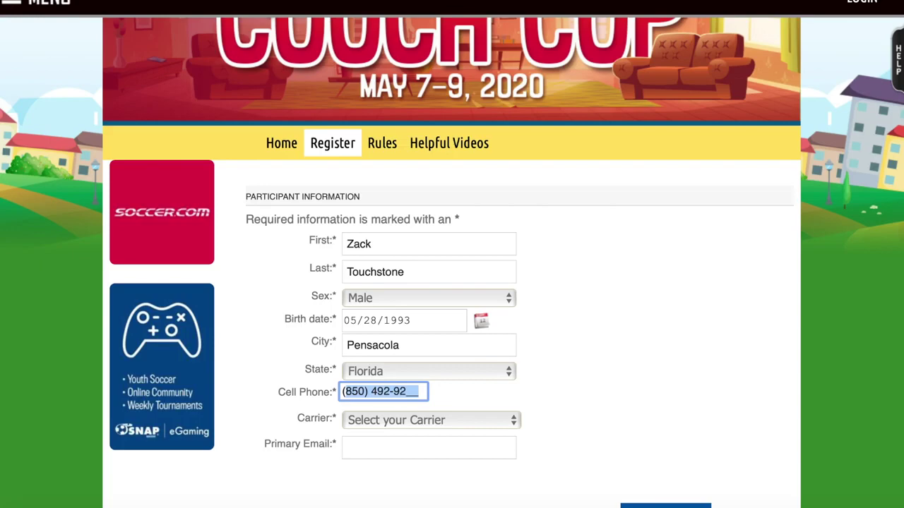
click(549, 404)
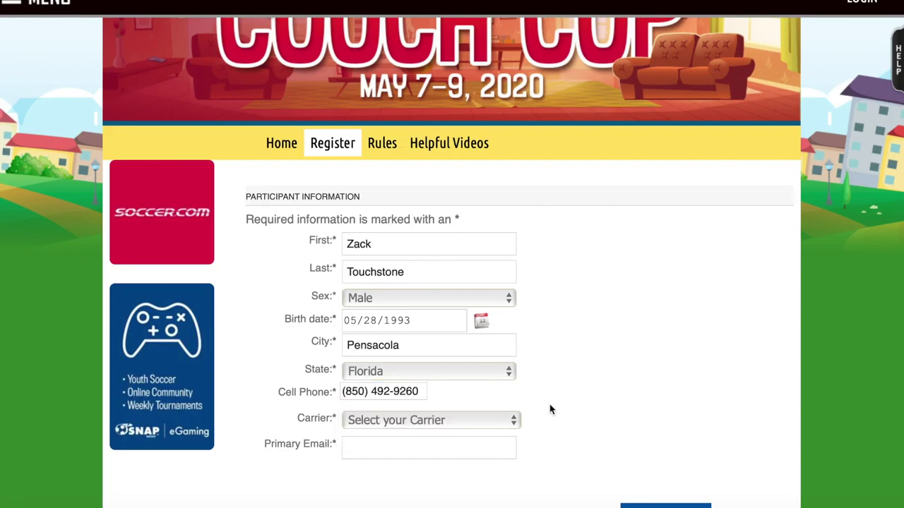
click(487, 423)
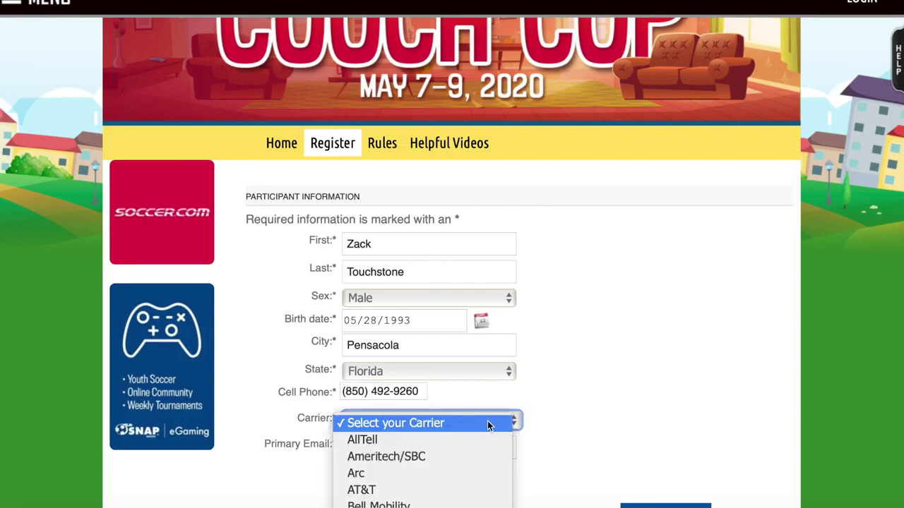
click(460, 490)
scroll(529, 445, down, 1)
click(435, 419)
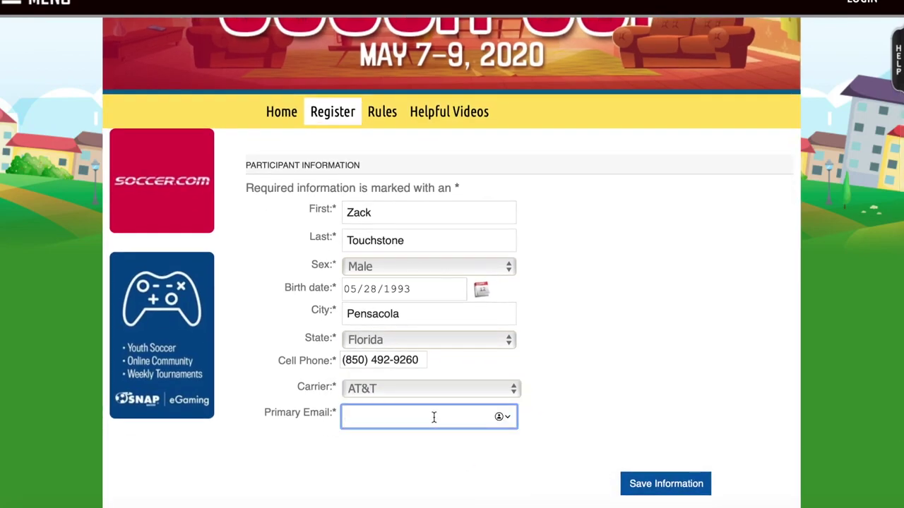
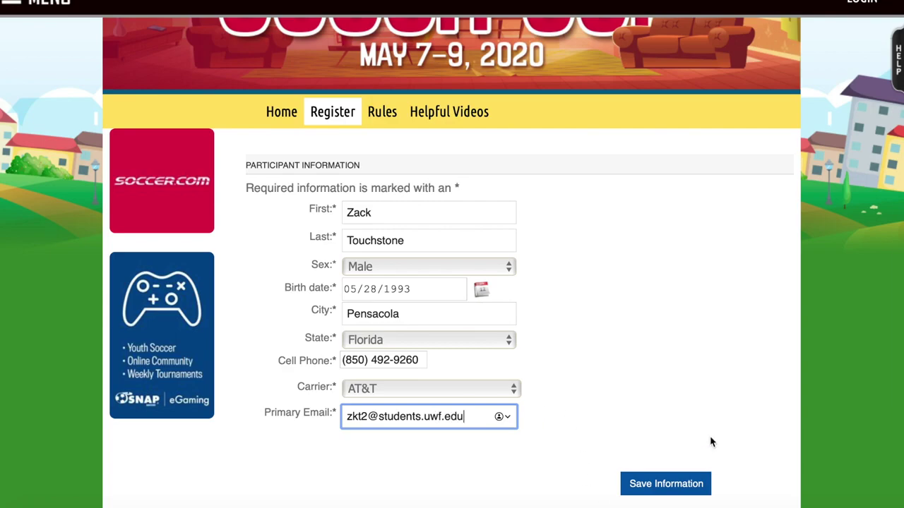
scroll(710, 435, down, 2)
Save the participant information and choose the $30.00 Adult Registration and Event T-shirt division
click(660, 400)
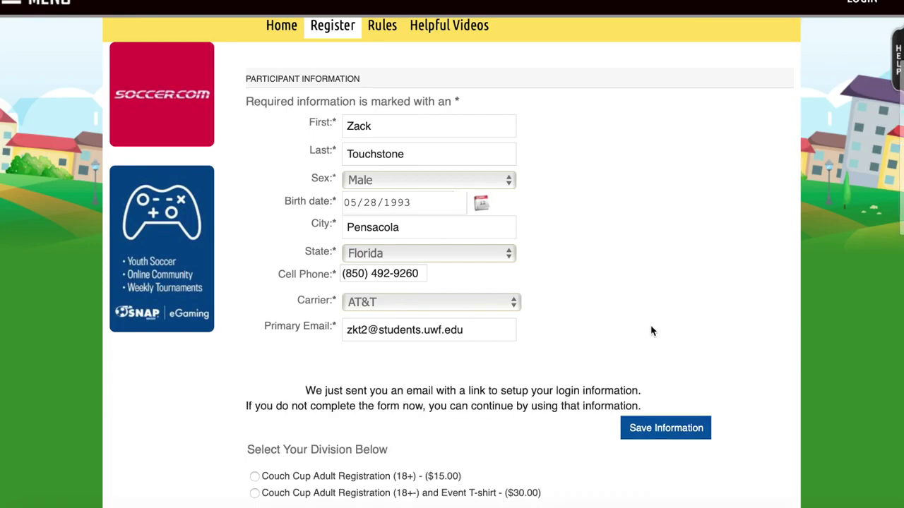
scroll(651, 331, down, 2)
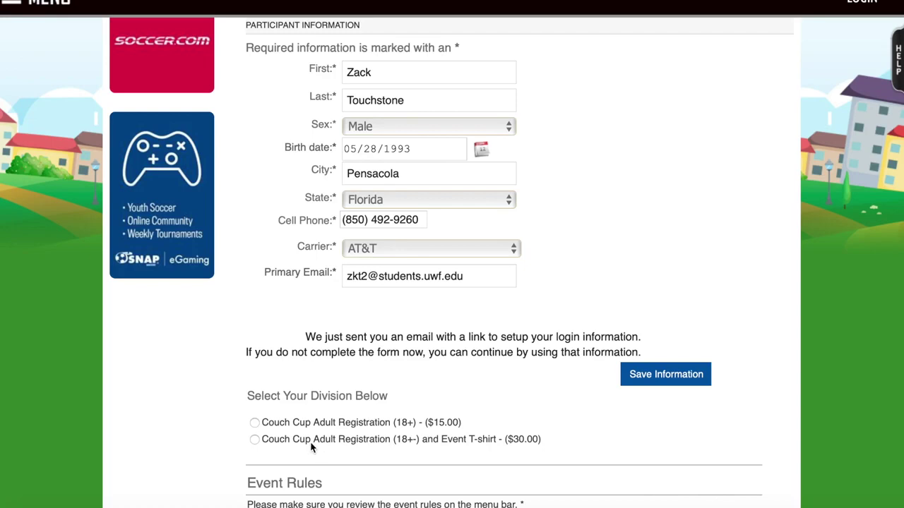
click(288, 440)
Tick the checkbox acknowledging the event rules
scroll(287, 441, down, 3)
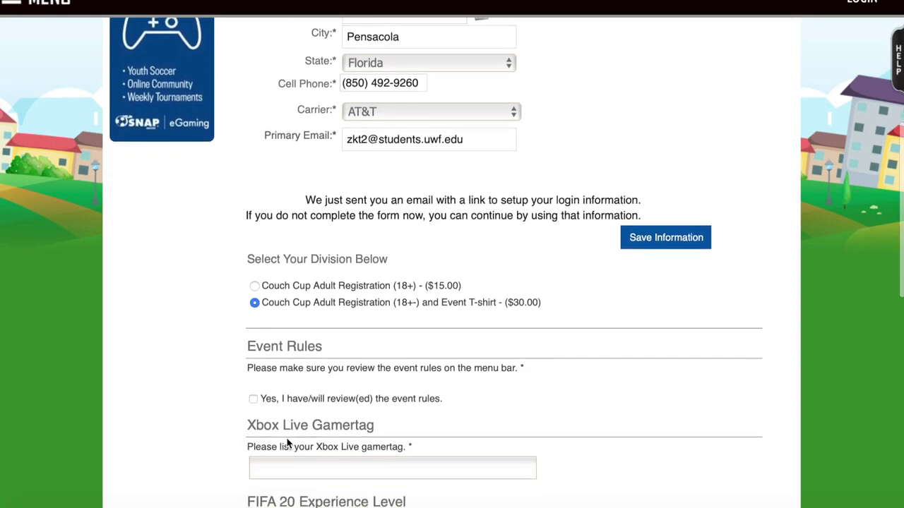
scroll(287, 438, down, 2)
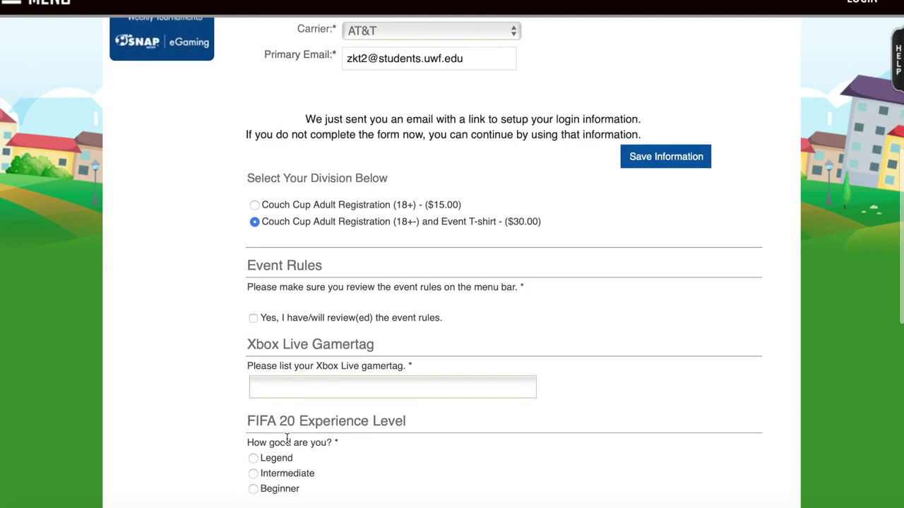
scroll(286, 438, down, 3)
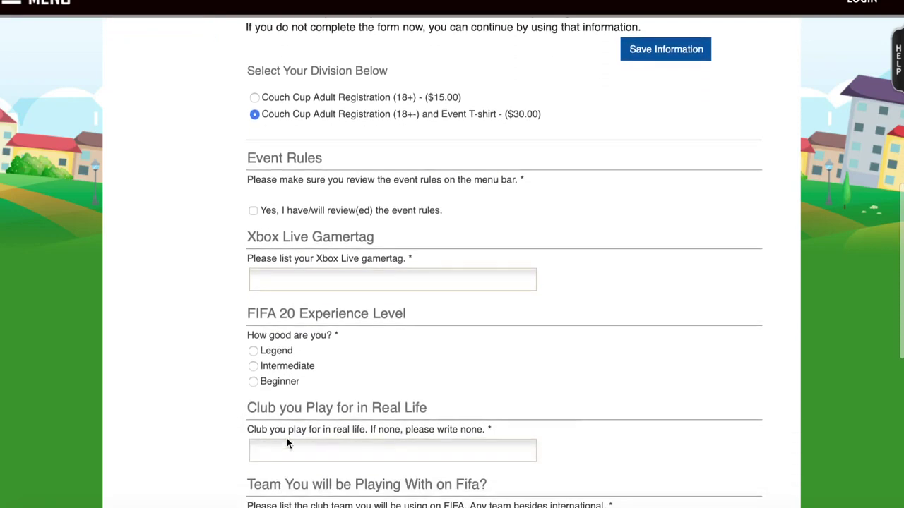
scroll(287, 443, down, 1)
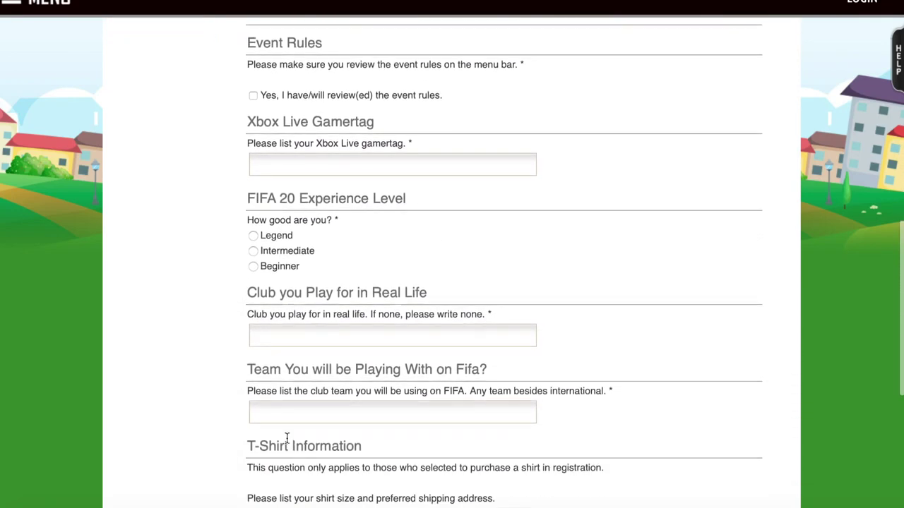
click(252, 97)
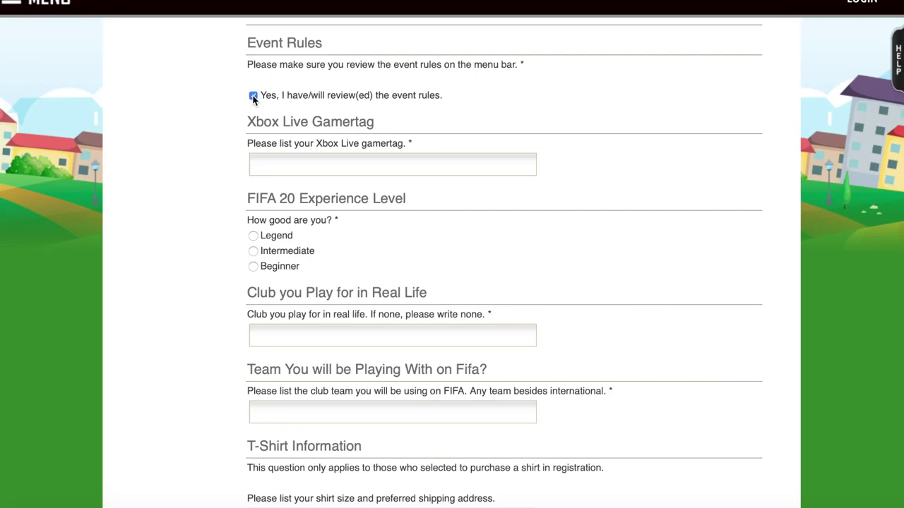
Enter the Xbox Live gamertag in lowercase and rate FIFA 20 experience as Legend
click(274, 163)
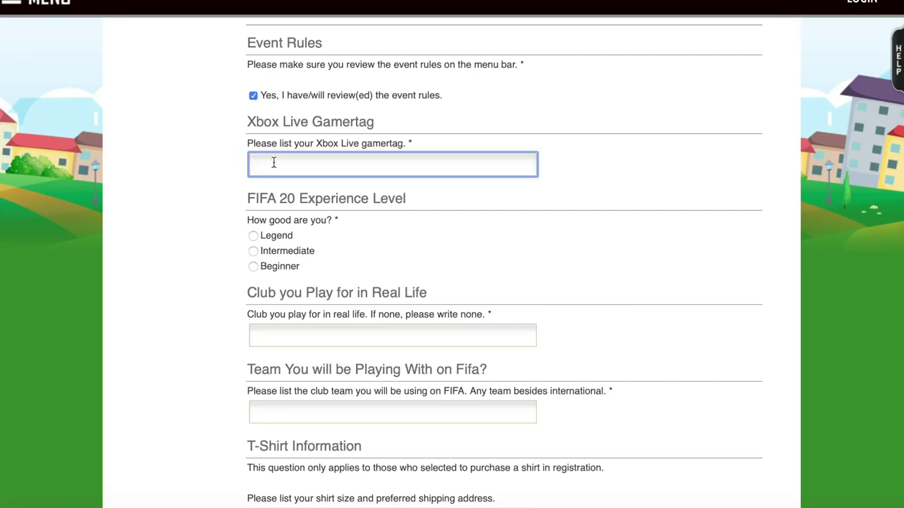
text(Zack the raw)
click(255, 165)
key(BackSpace)
text(z)
click(228, 224)
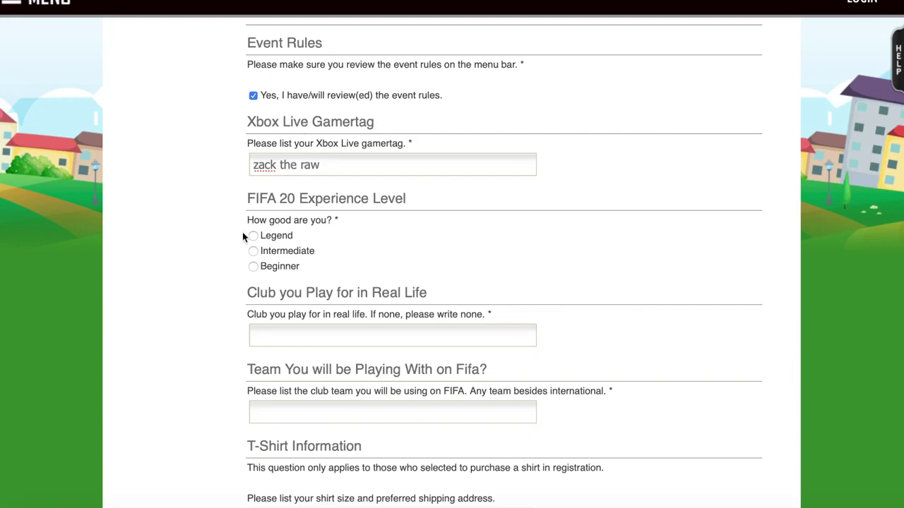
click(253, 237)
Enter Snap Soccer as the real-life club and Chelsea FC as the FIFA team
click(265, 342)
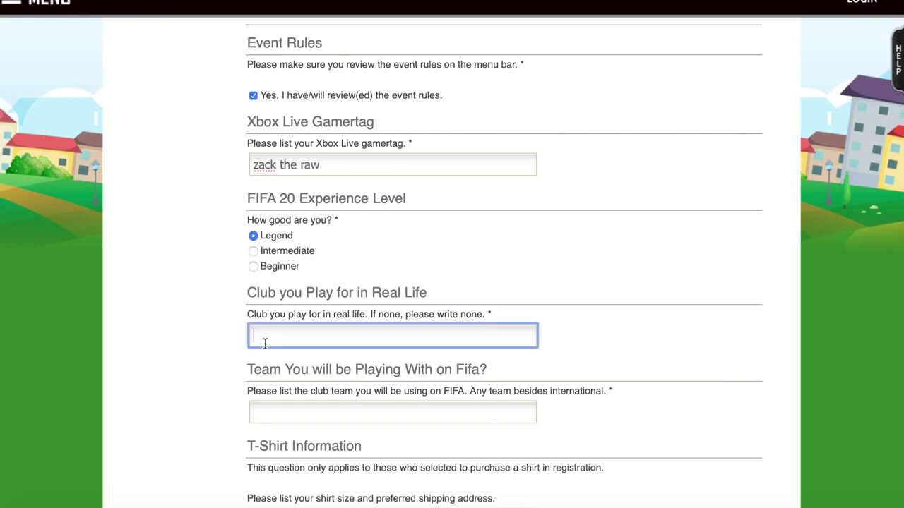
text(Snap Soccer)
drag(483, 314, 461, 314)
click(212, 378)
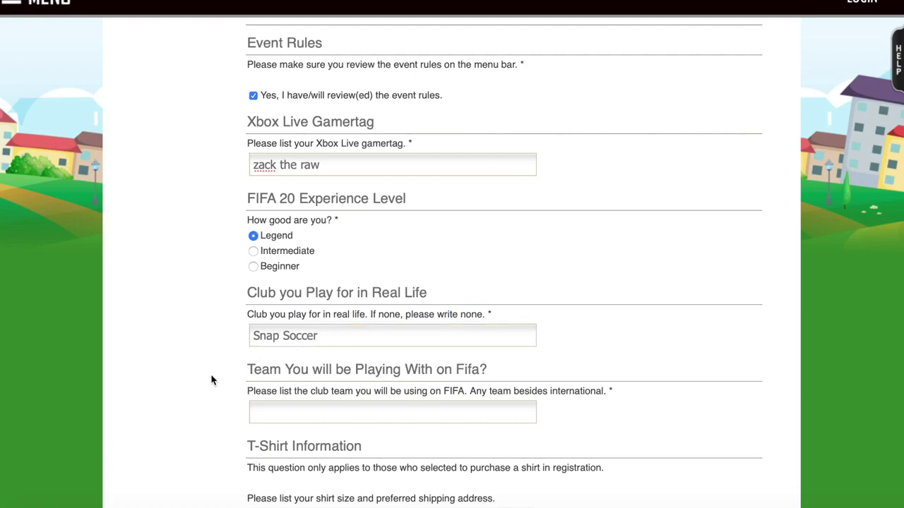
scroll(274, 407, down, 1)
click(262, 377)
text(Che)
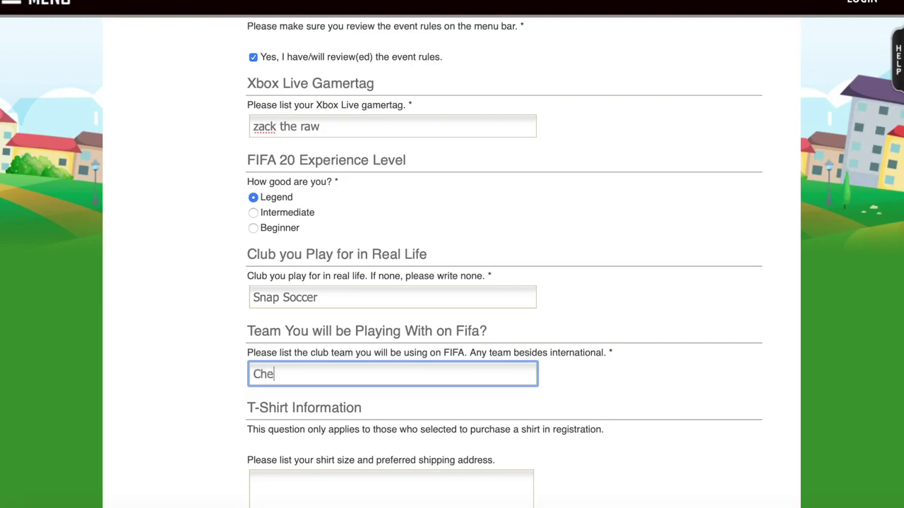
text(lsea FC)
scroll(228, 478, down, 5)
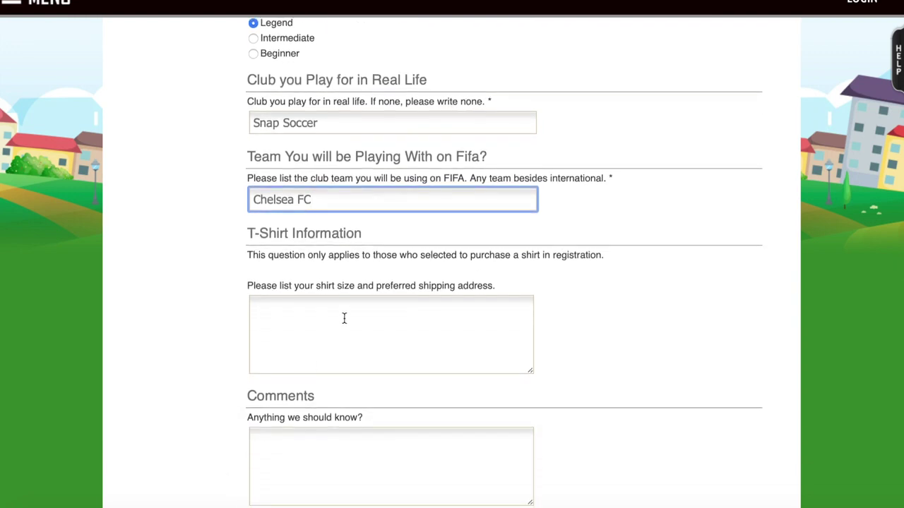
Enter T-shirt size Large with the participant's name and shipping address, then save and continue
click(343, 318)
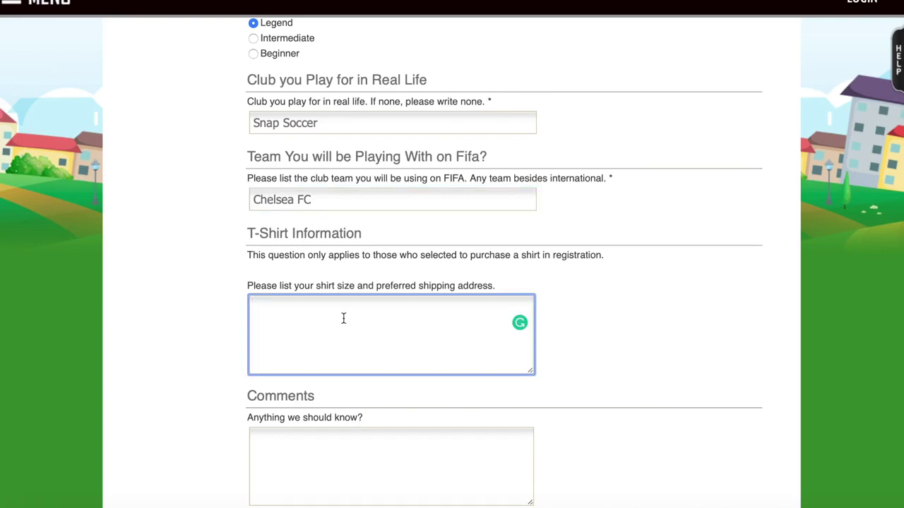
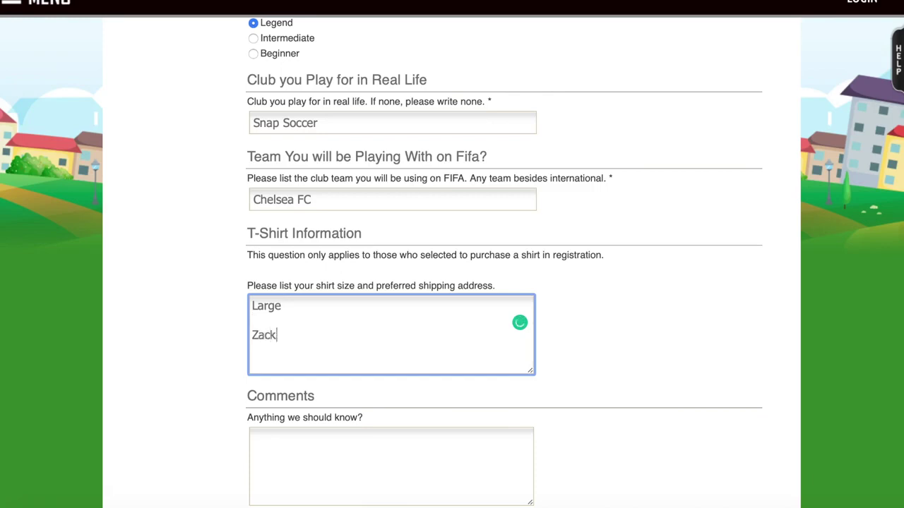
key(Return)
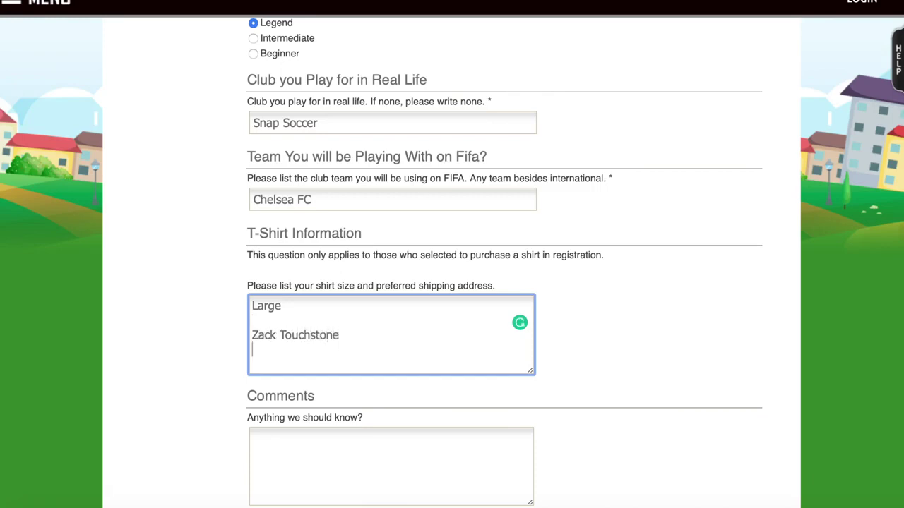
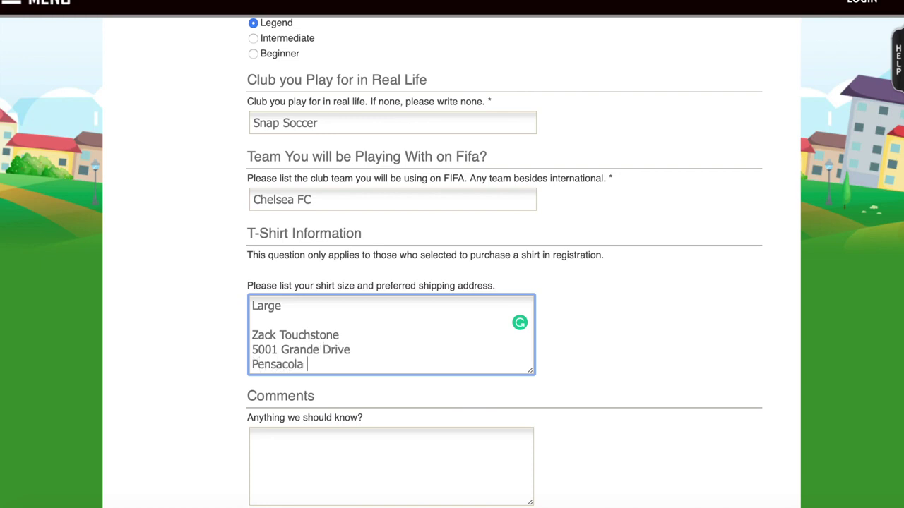
scroll(205, 416, down, 3)
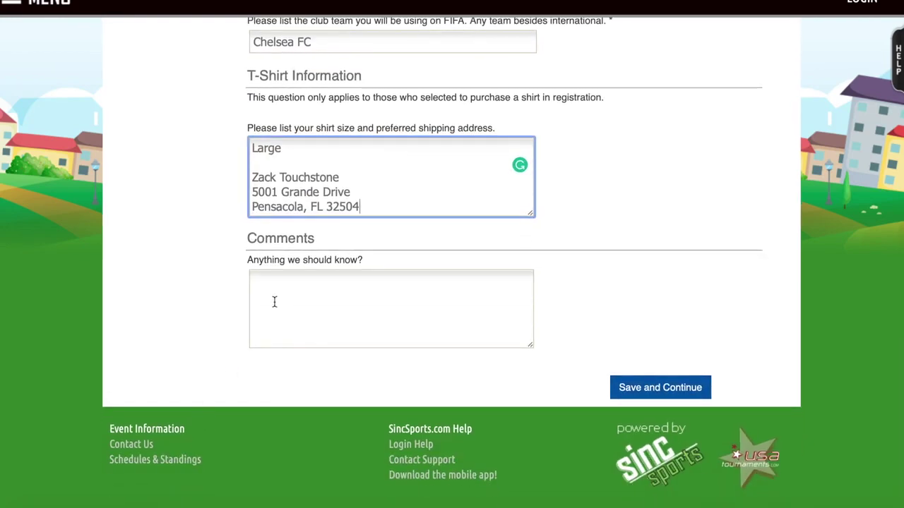
click(276, 300)
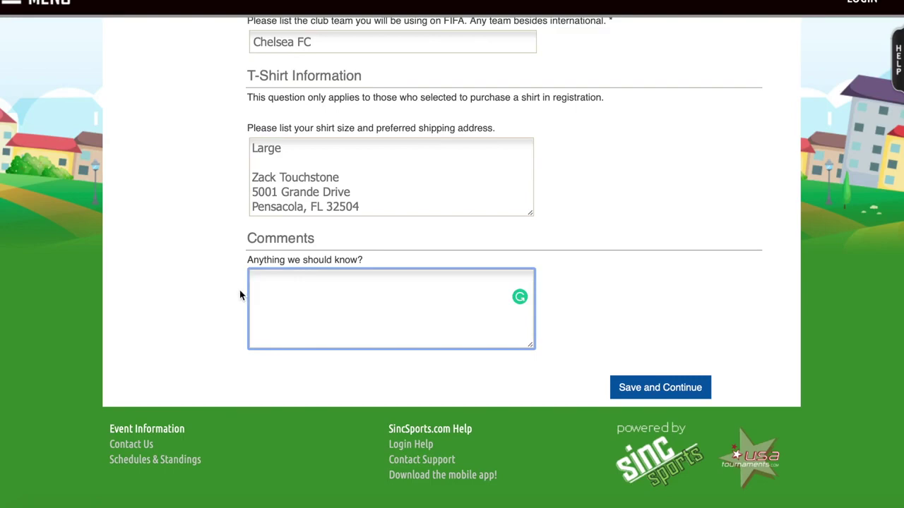
click(657, 395)
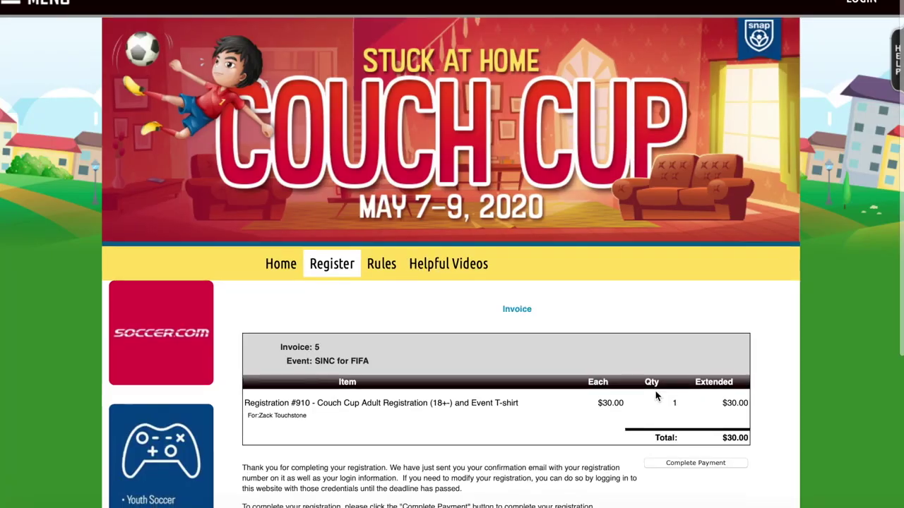
Proceed to pay the $30.00 Invoice #5 and look over the billing and credit card form
scroll(655, 395, down, 3)
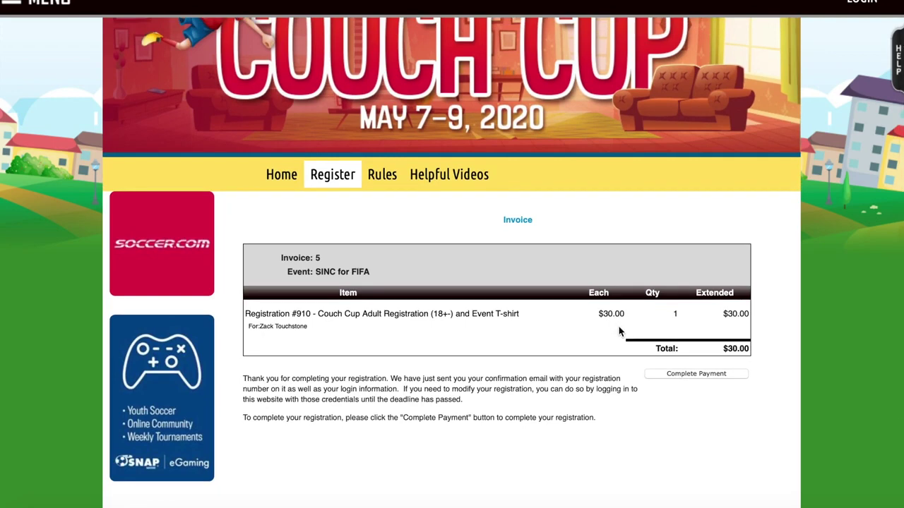
click(684, 379)
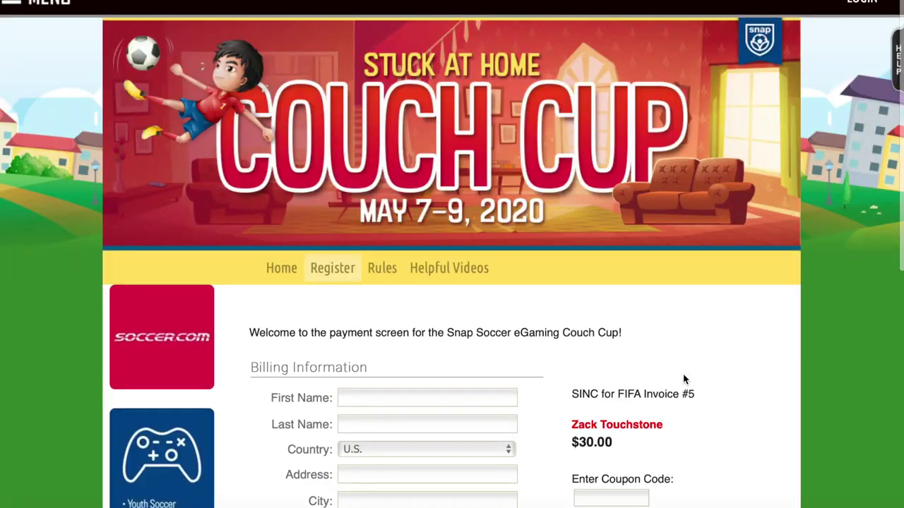
scroll(684, 378, down, 3)
click(407, 241)
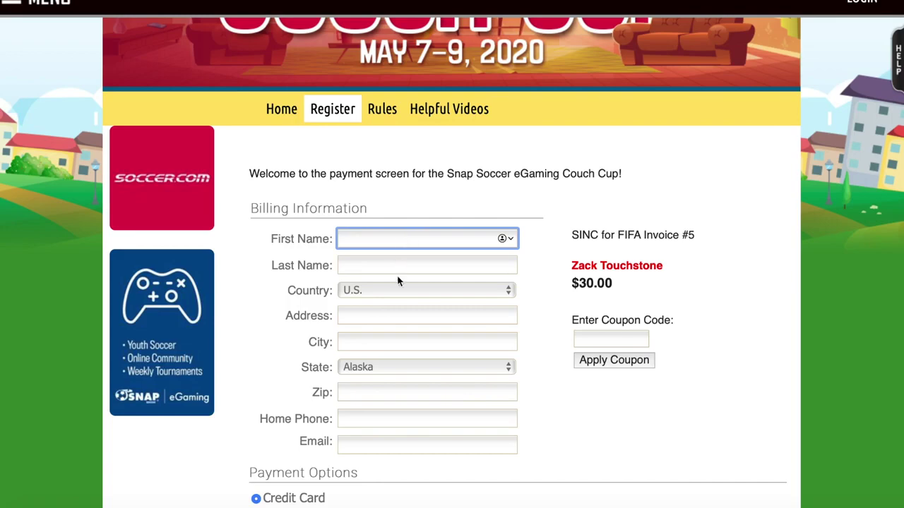
scroll(393, 336, down, 2)
scroll(393, 336, down, 1)
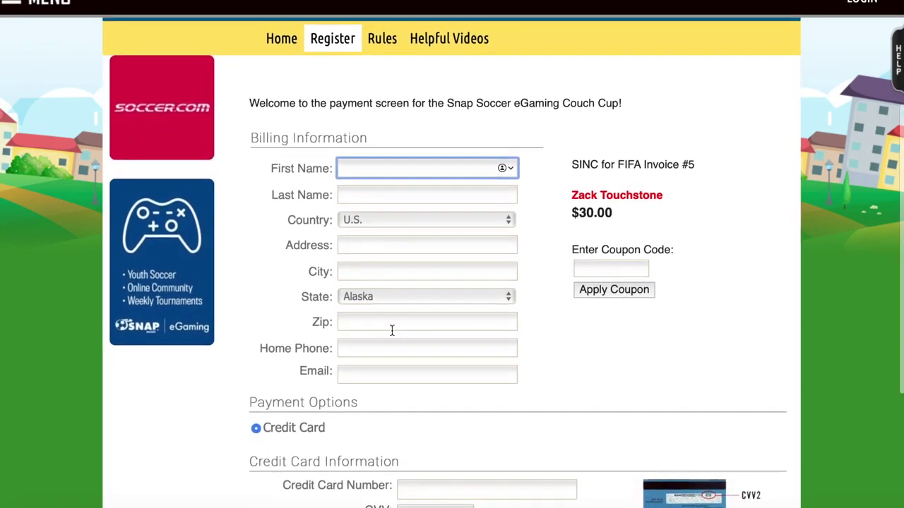
scroll(392, 331, down, 3)
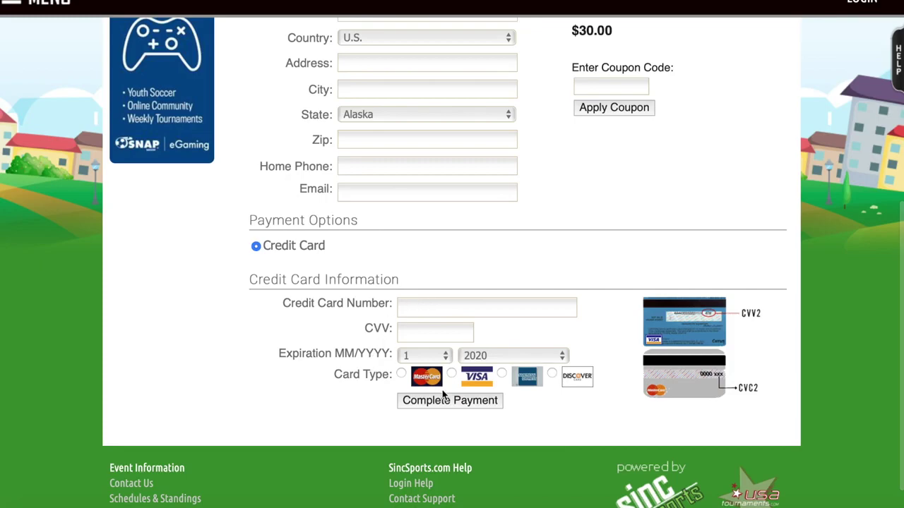
scroll(558, 150, up, 5)
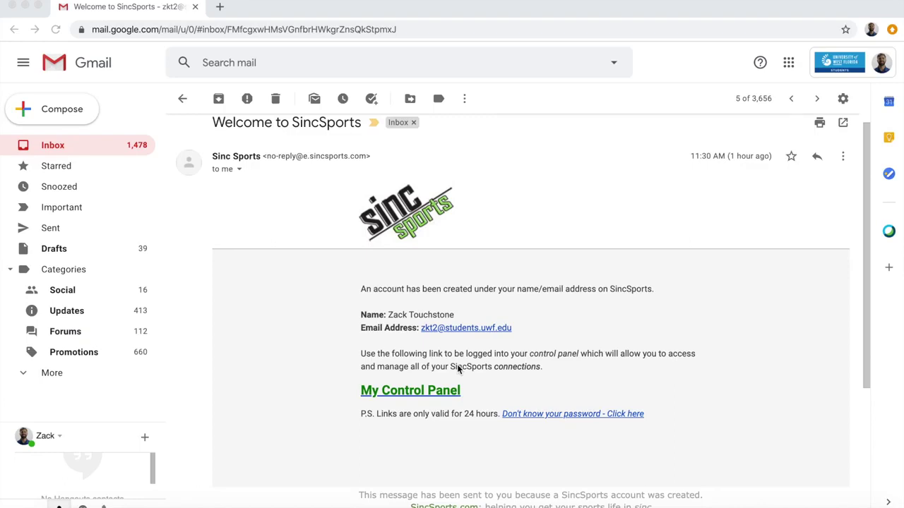
Follow the welcome email's 'Don't know your password - Click here' link to the Reset Password page
scroll(404, 264, up, 1)
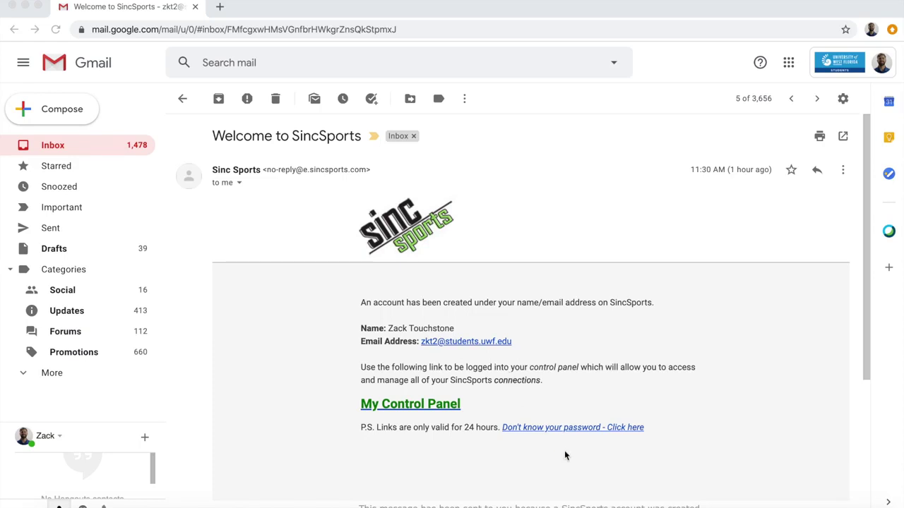
click(572, 408)
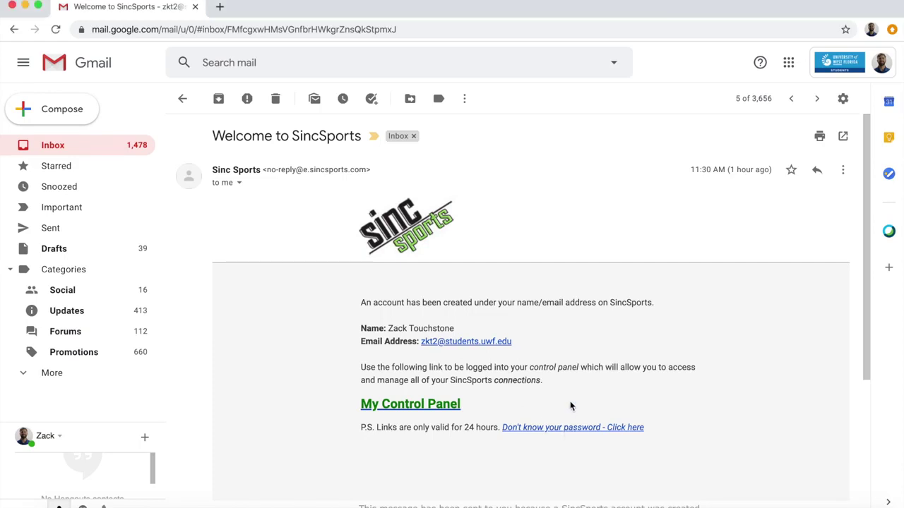
click(569, 428)
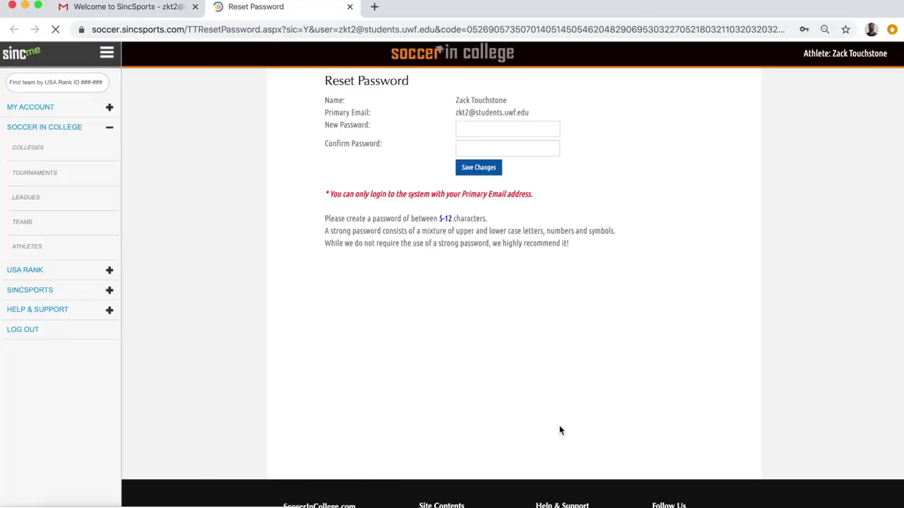
Enter and confirm the new account password, save the changes, and continue to the dashboard
click(464, 130)
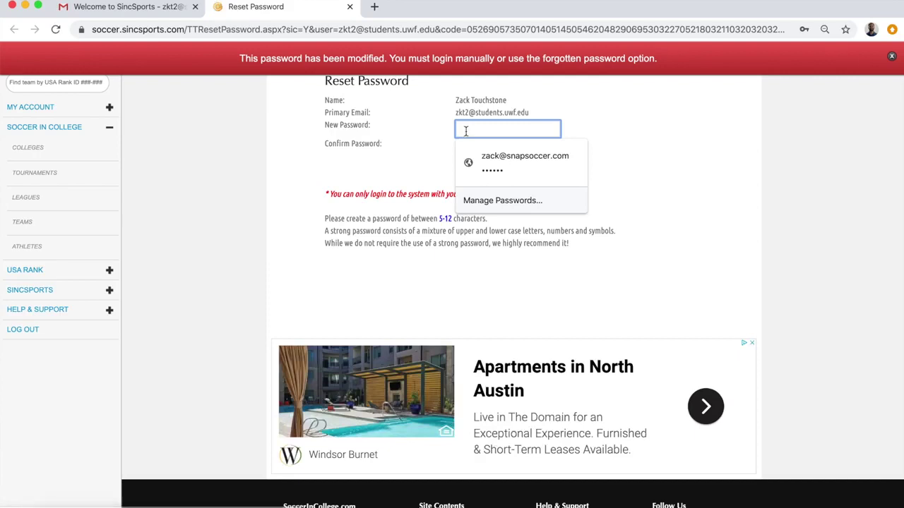
text(••••••••••)
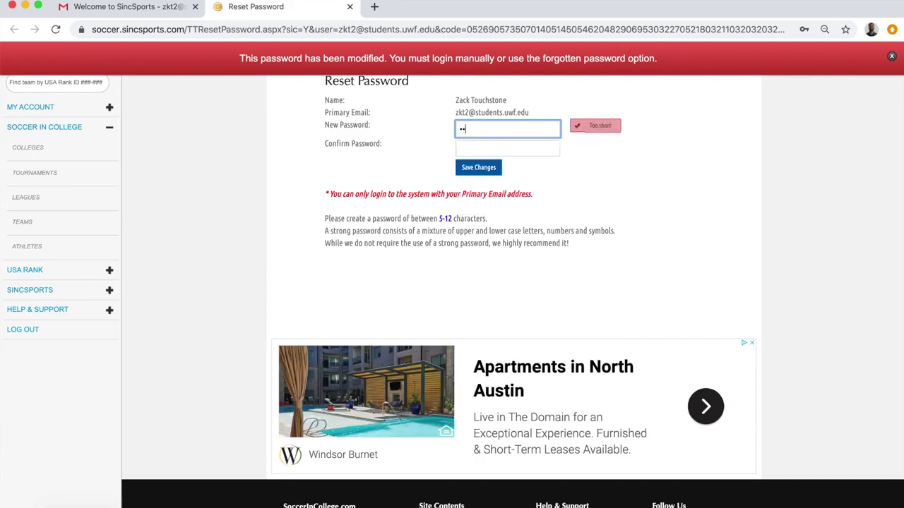
click(506, 147)
text(••••••••••)
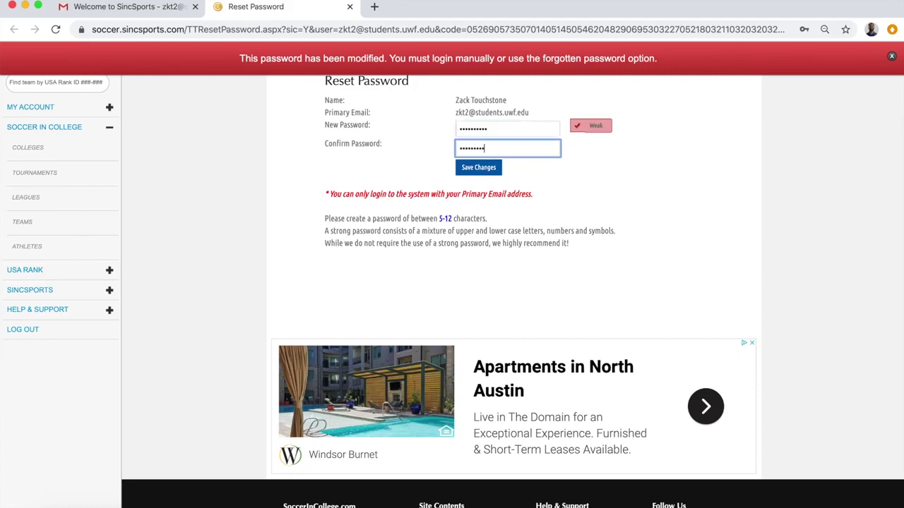
click(473, 169)
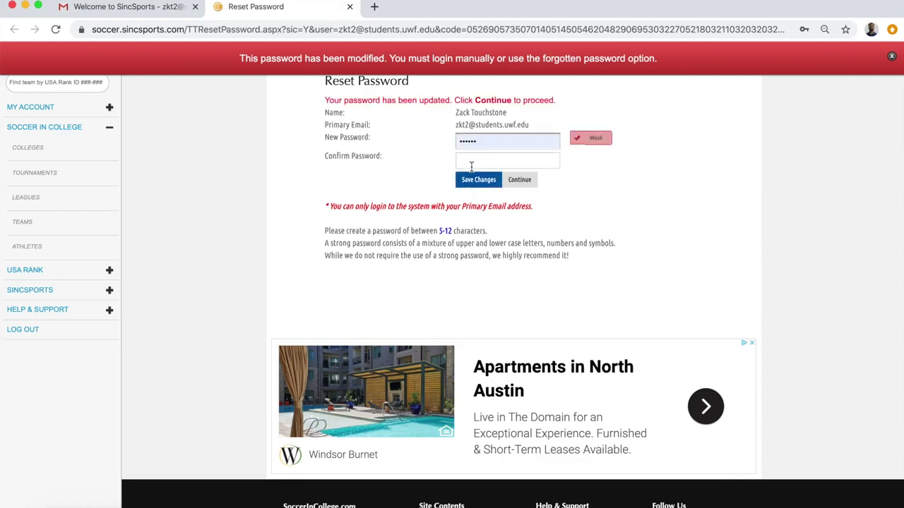
click(517, 181)
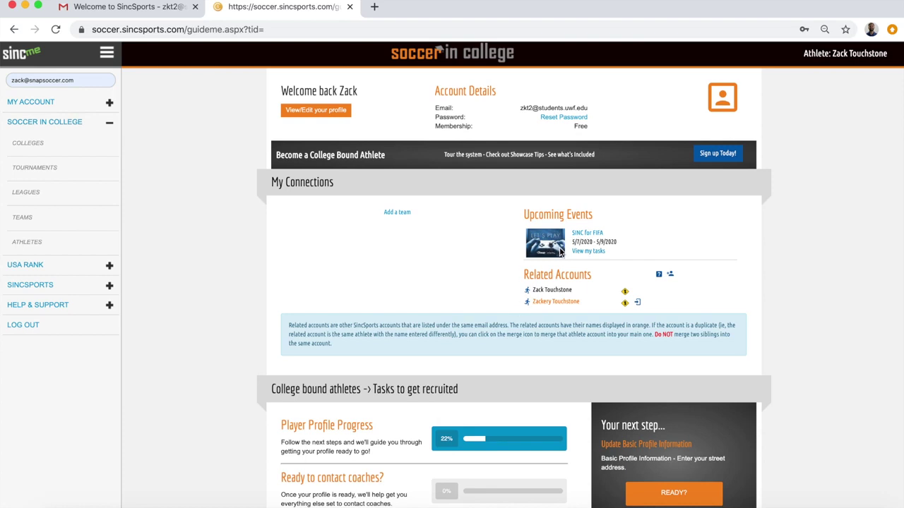
From the SINC for FIFA tasks, pay the fee and reach the $15.00 Invoice #4 payment screen
click(586, 256)
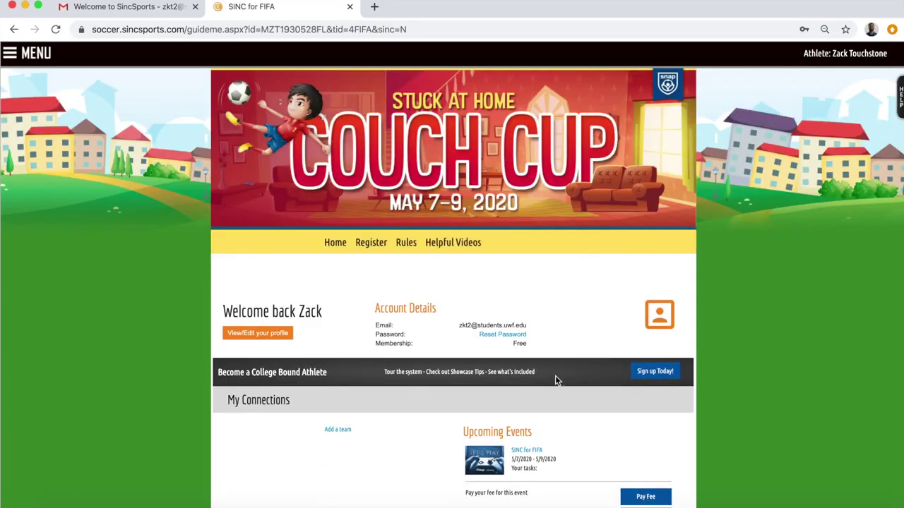
scroll(555, 377, down, 3)
scroll(554, 382, down, 2)
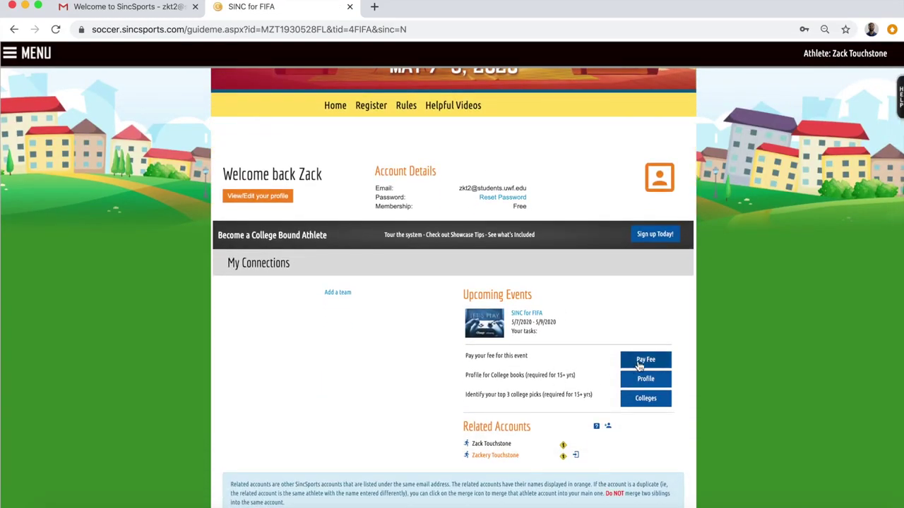
click(639, 361)
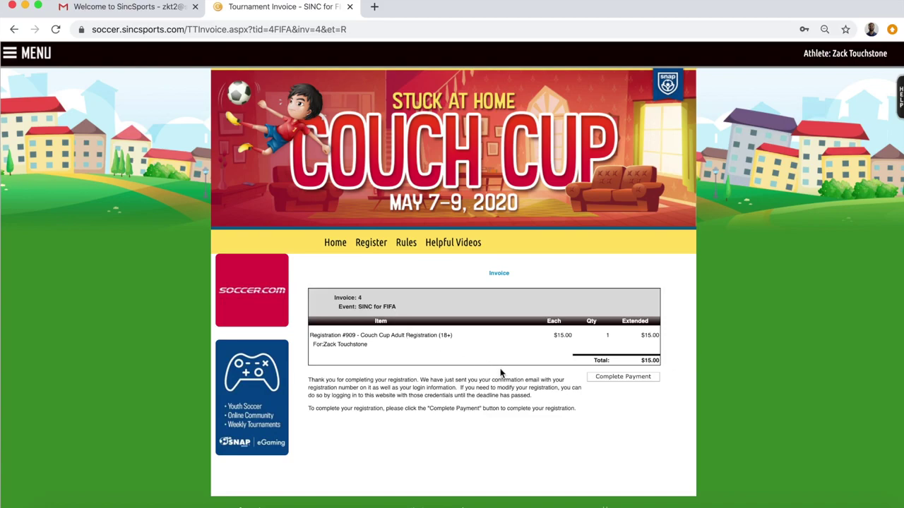
click(626, 380)
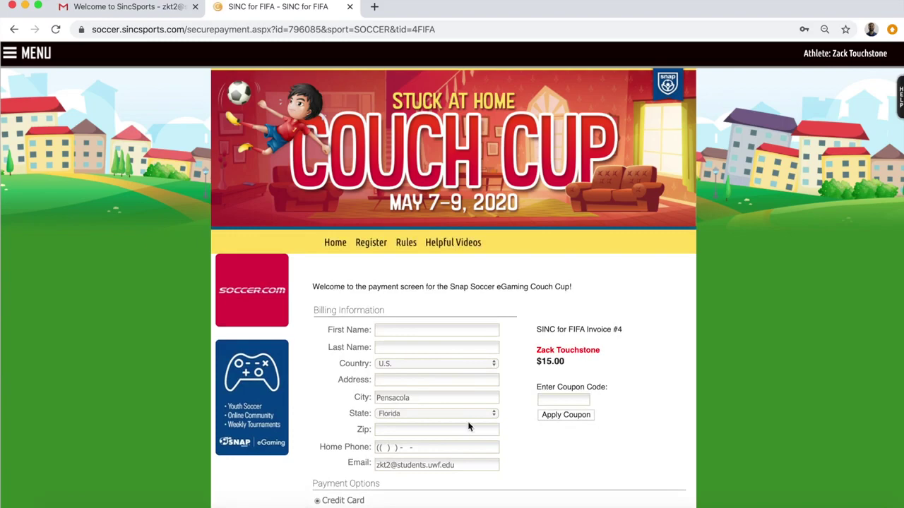
scroll(464, 411, down, 5)
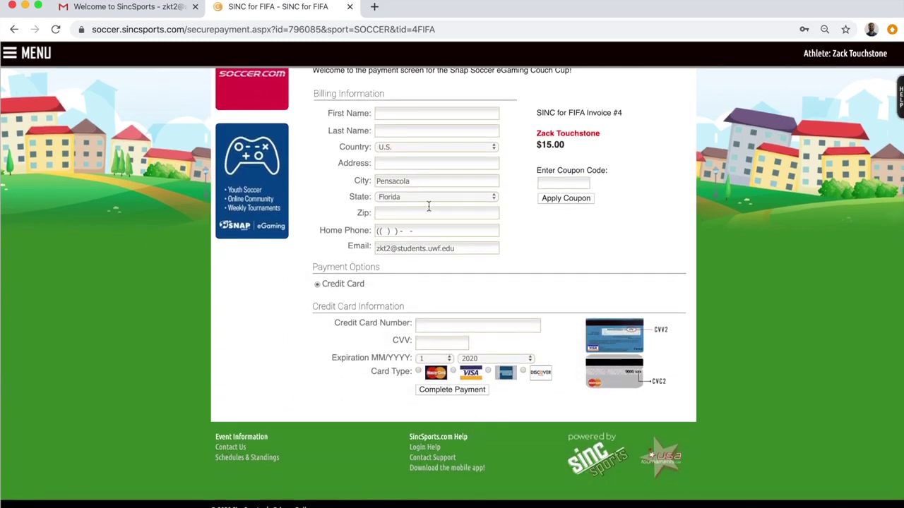